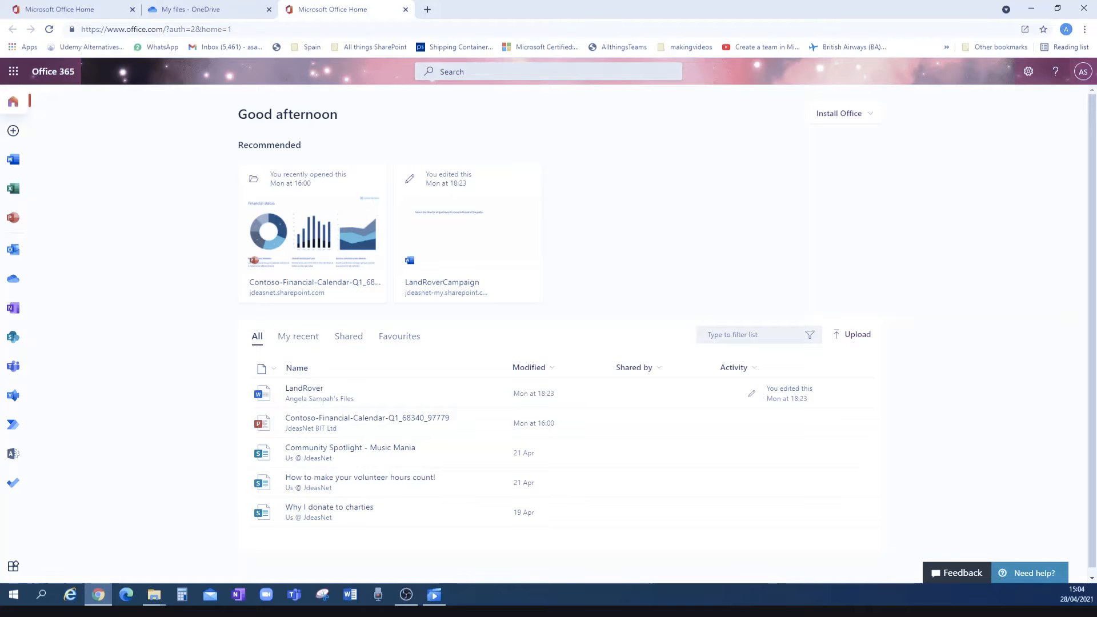
Open the app launcher to list Office apps and recent documents such as LandRover
{"action": "left_click", "coordinate": [12, 74]}
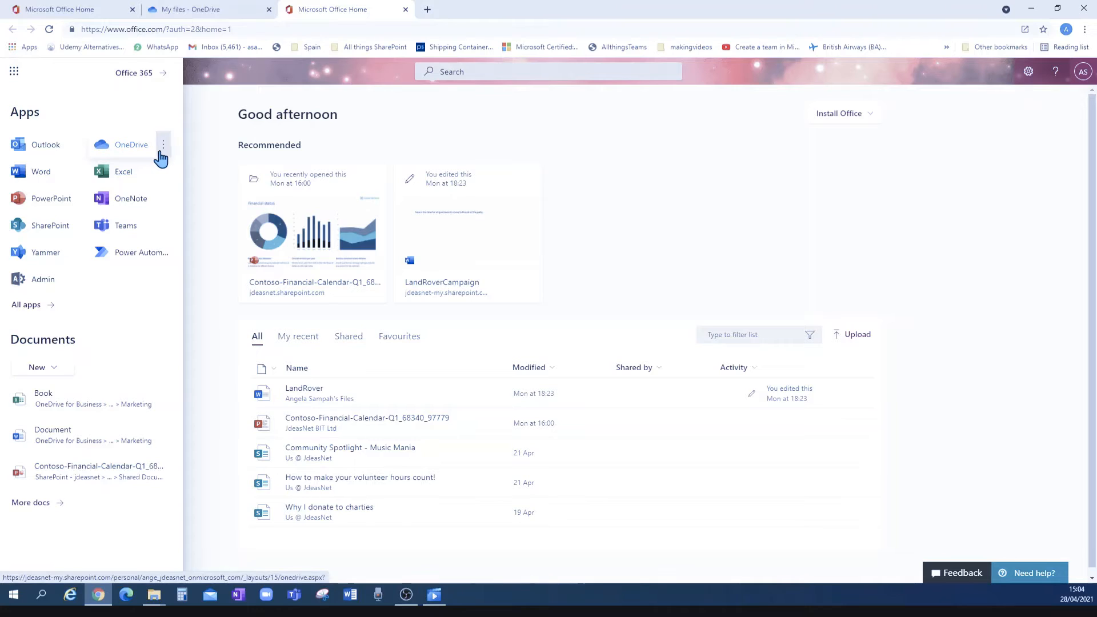
Open OneDrive in a new tab and close the old OneDrive and Office Home tabs
{"action": "left_click", "coordinate": [163, 145]}
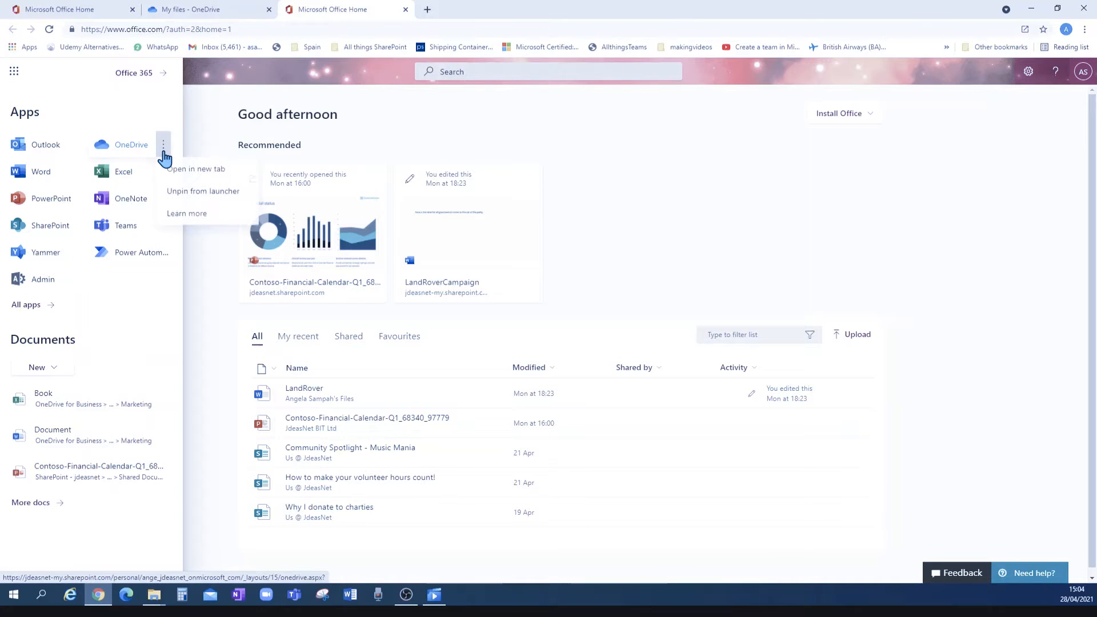
{"action": "left_click", "coordinate": [195, 170]}
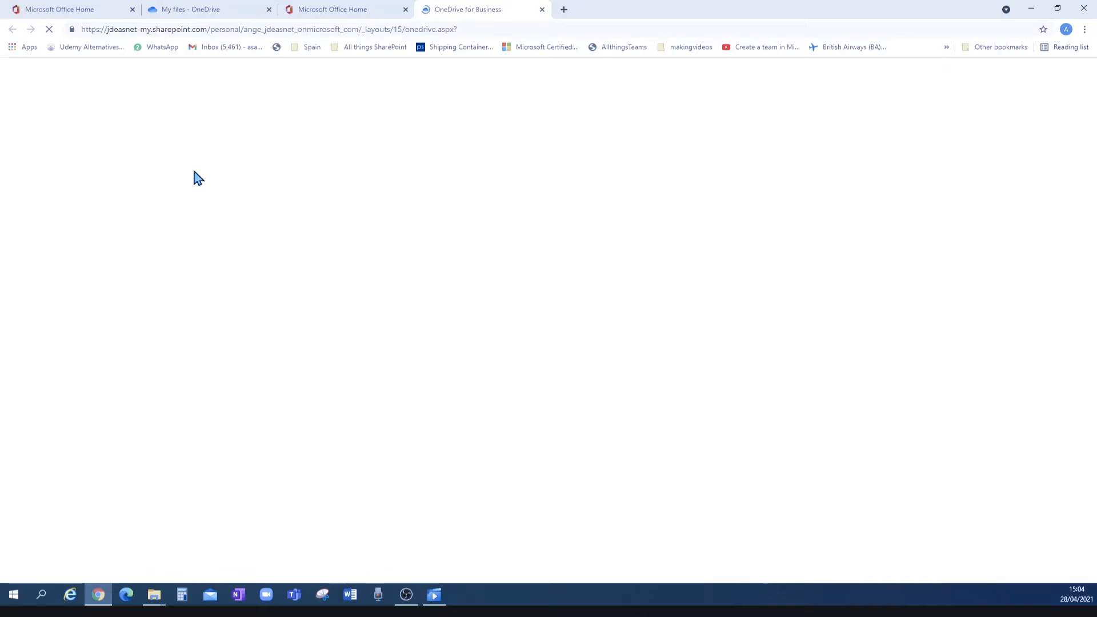
{"action": "left_click", "coordinate": [269, 10]}
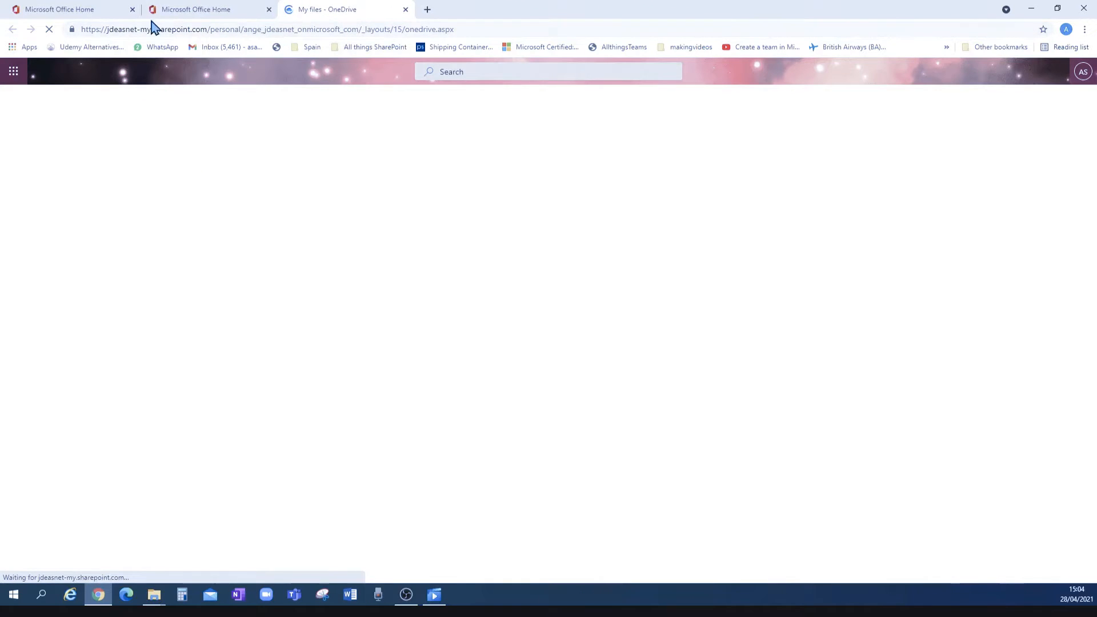
{"action": "left_click", "coordinate": [132, 10]}
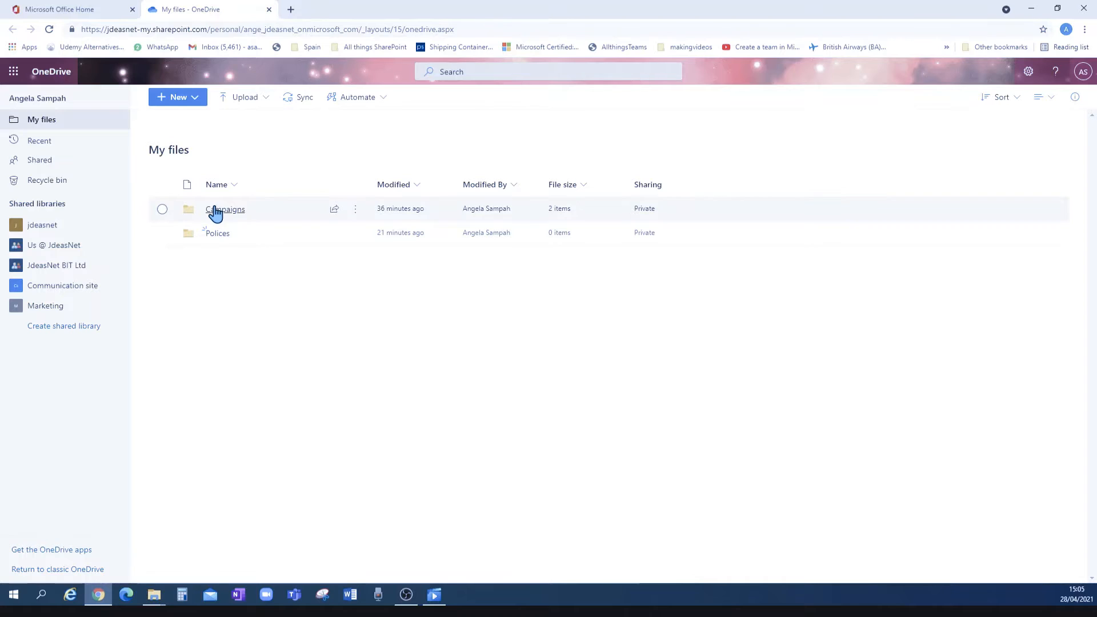
After glancing at the New menu, choose Upload > Files for My files
{"action": "left_click", "coordinate": [185, 104]}
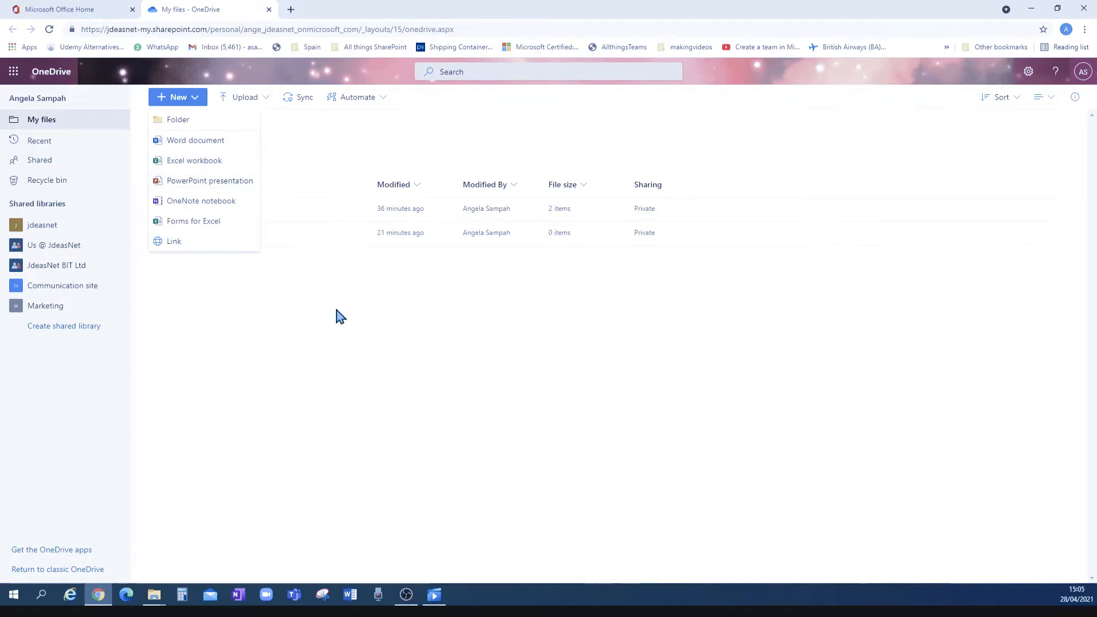
{"action": "left_click", "coordinate": [269, 333]}
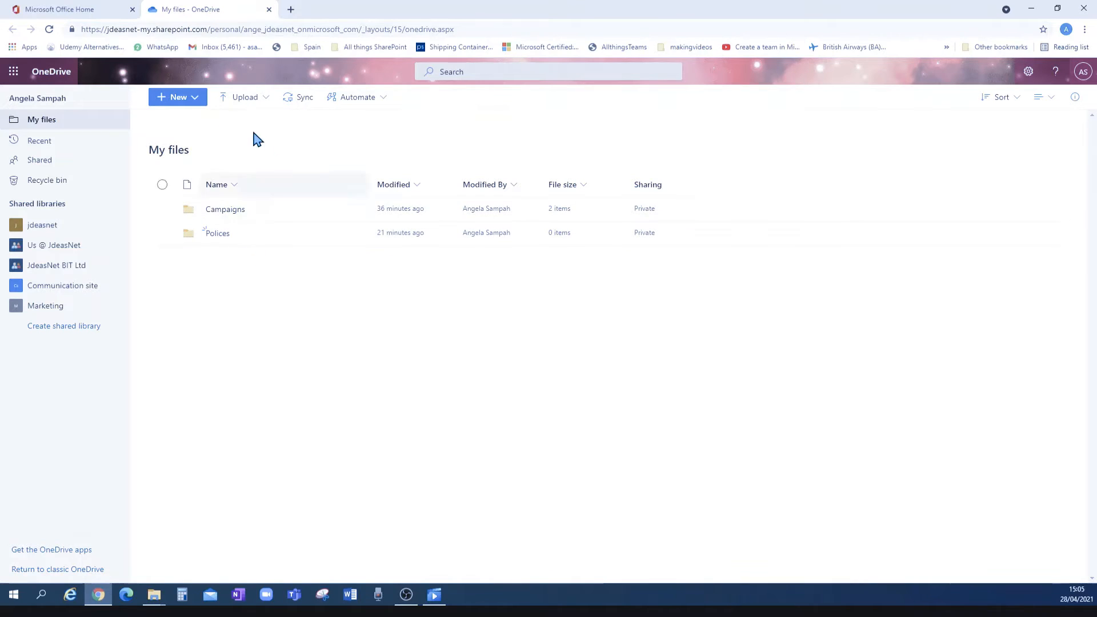
{"action": "left_click", "coordinate": [263, 103]}
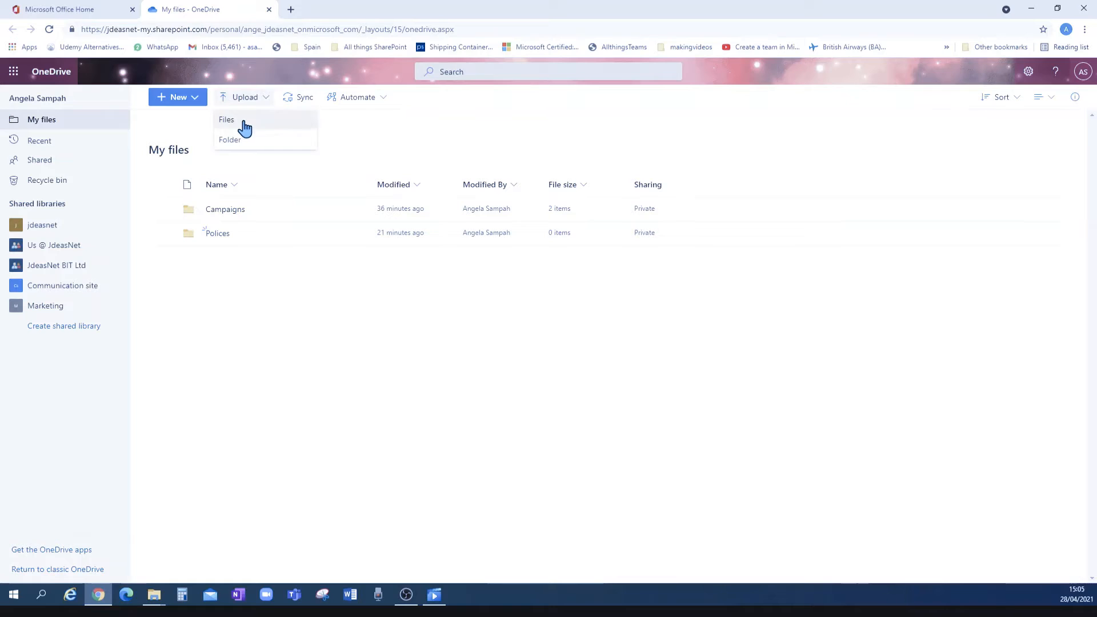
{"action": "left_click", "coordinate": [244, 121]}
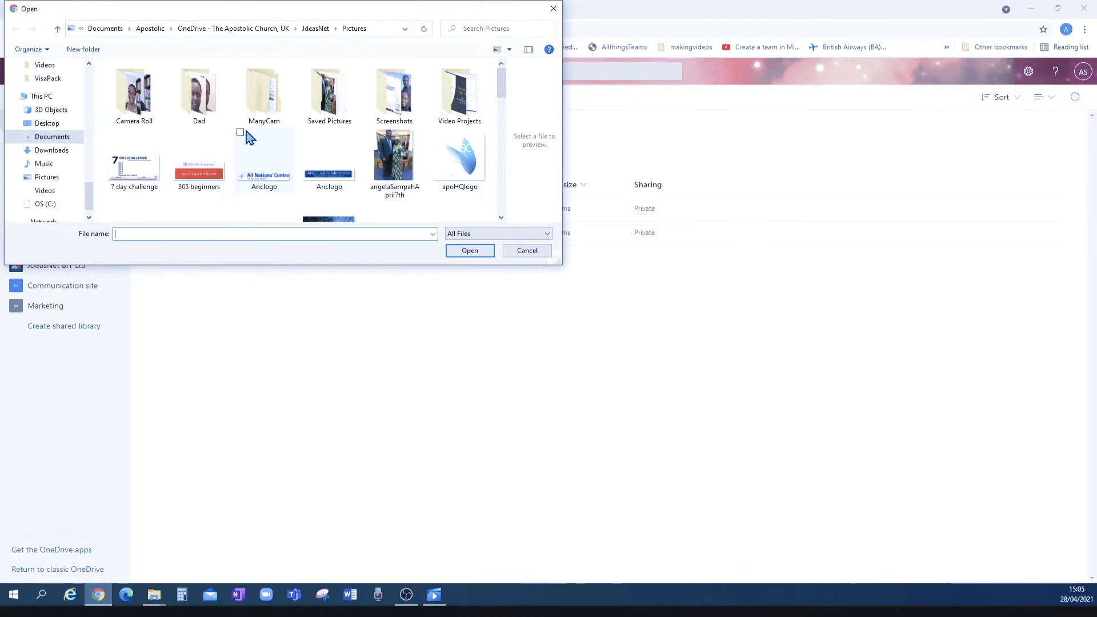
Upload the first SCC_COMUNICADOS PDF from the Downloads folder
{"action": "left_click", "coordinate": [55, 153]}
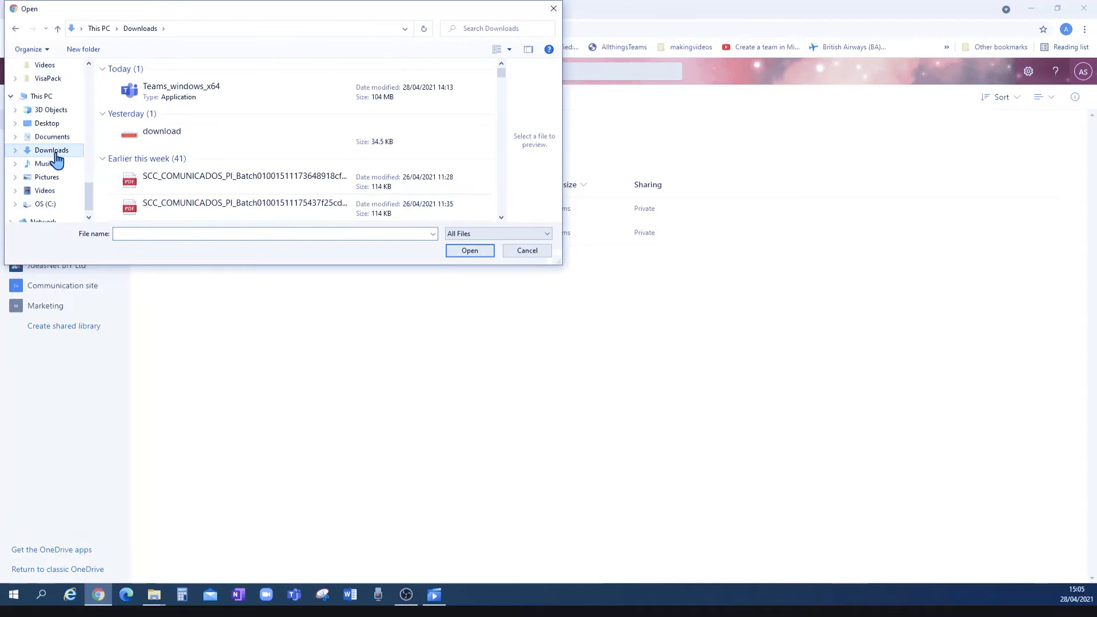
{"action": "left_click", "coordinate": [187, 187]}
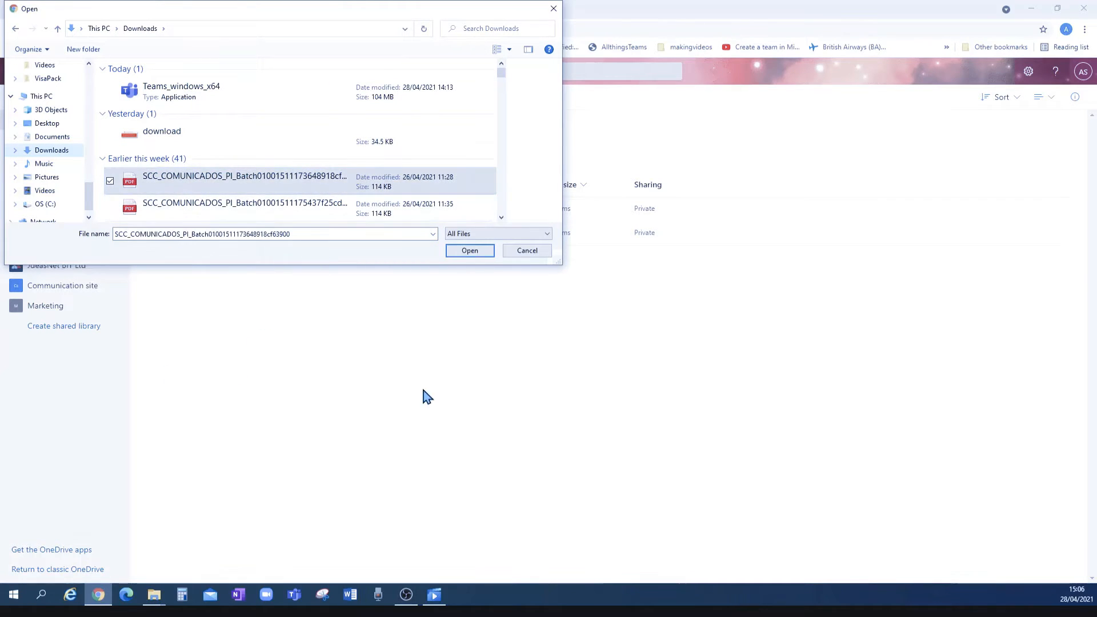
{"action": "left_click", "coordinate": [467, 250]}
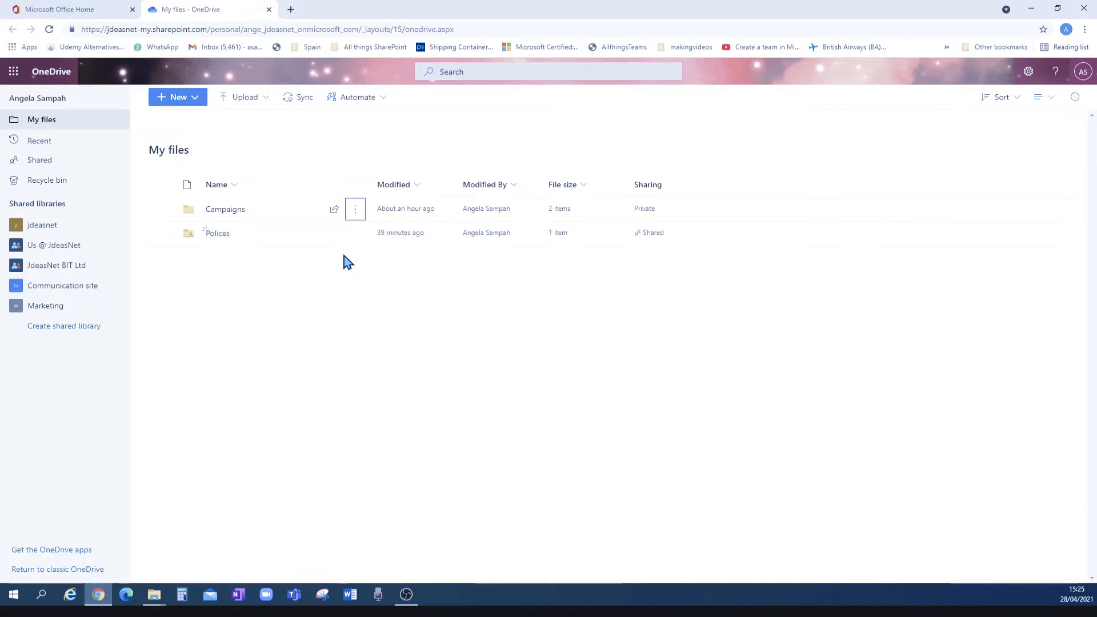
Choose Share from the Campaigns folder's actions menu
{"action": "left_click", "coordinate": [356, 212]}
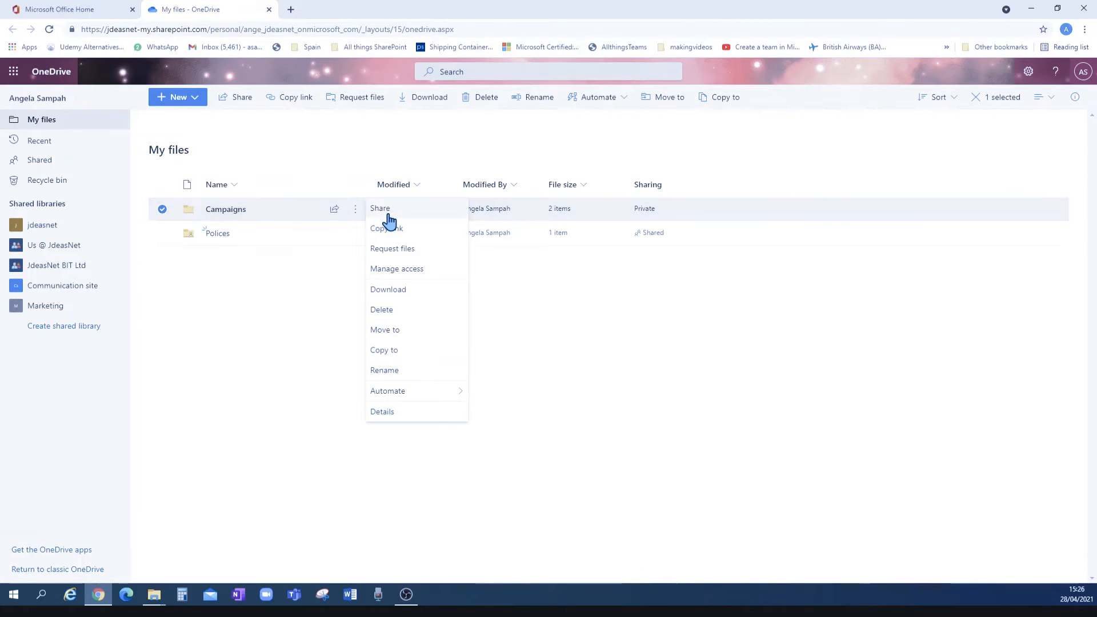
{"action": "left_click", "coordinate": [380, 210]}
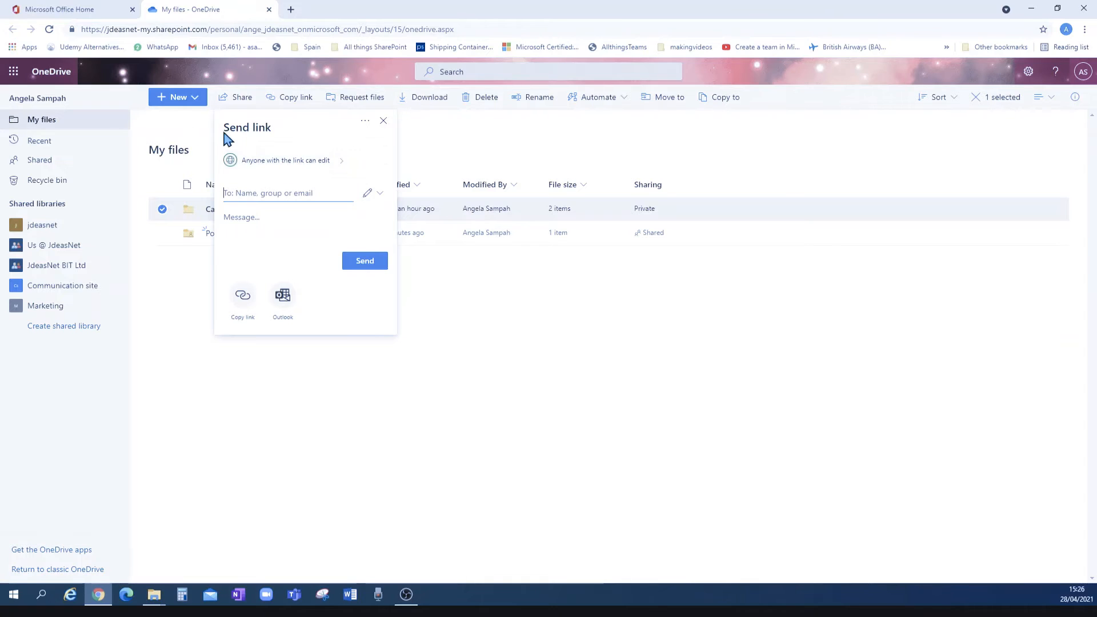
Open Link settings from the 'Anyone with the link can edit' option
{"action": "left_click", "coordinate": [282, 165]}
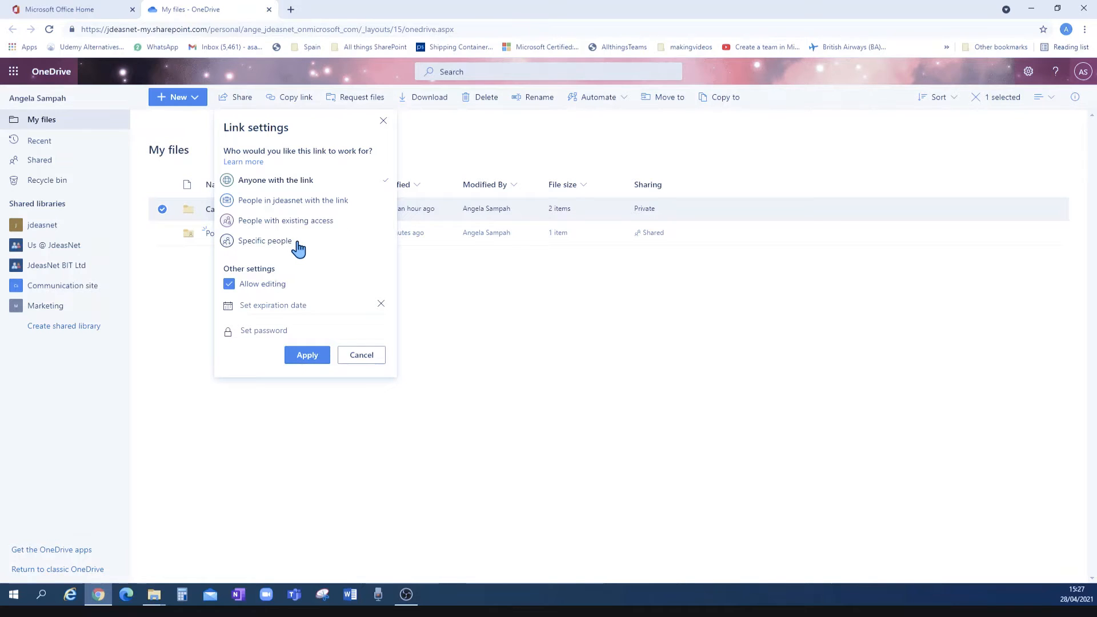
Try the audience options and settle on Specific people, with Allow editing ticked
{"action": "left_click", "coordinate": [342, 203]}
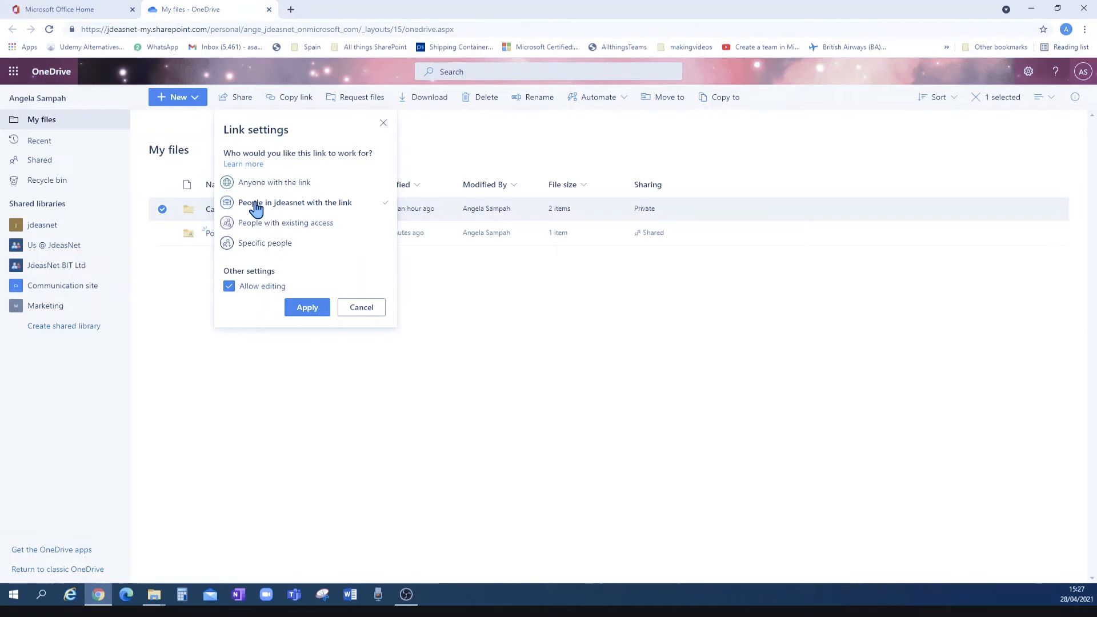
{"action": "left_click", "coordinate": [229, 287]}
{"action": "left_click", "coordinate": [326, 227]}
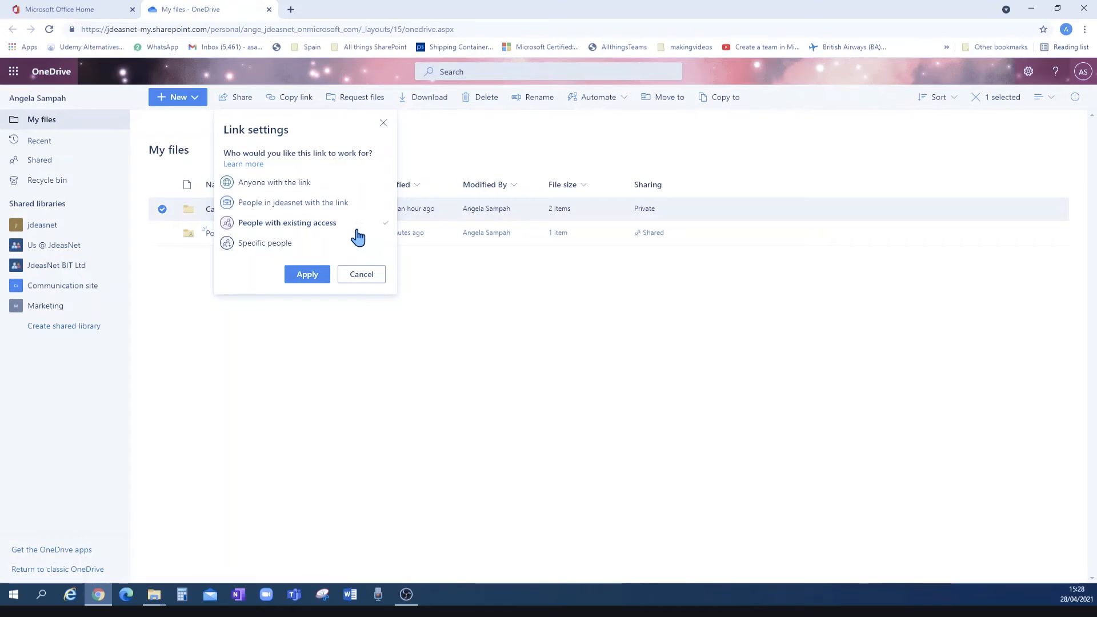
{"action": "left_click", "coordinate": [257, 247]}
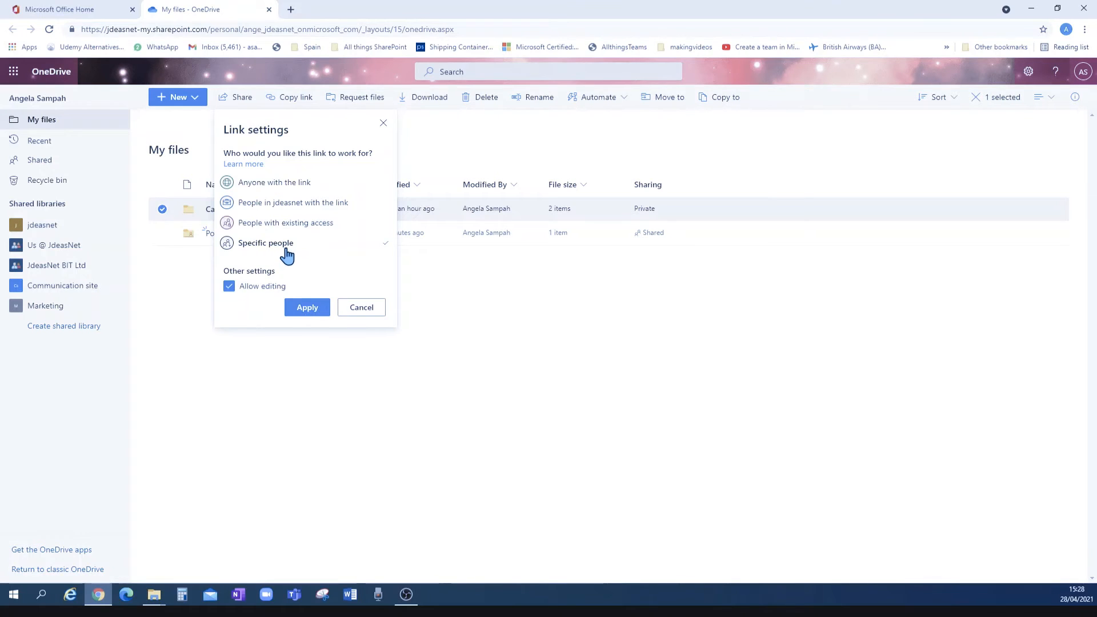
Apply the Specific people setting and send the Campaigns edit link to the external recipient's address
{"action": "left_click", "coordinate": [313, 311]}
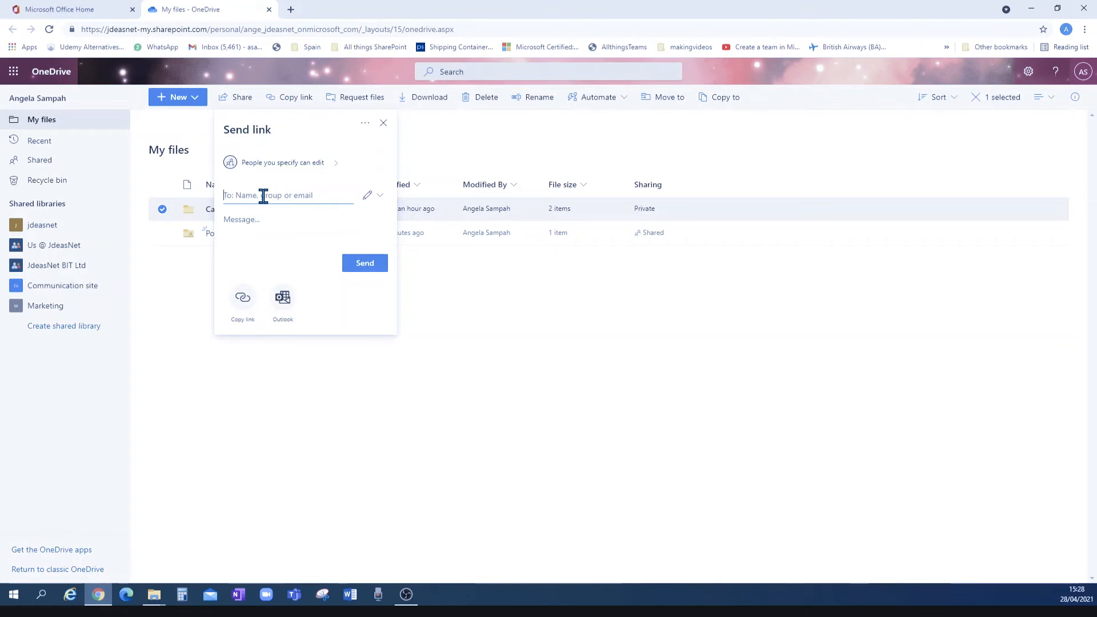
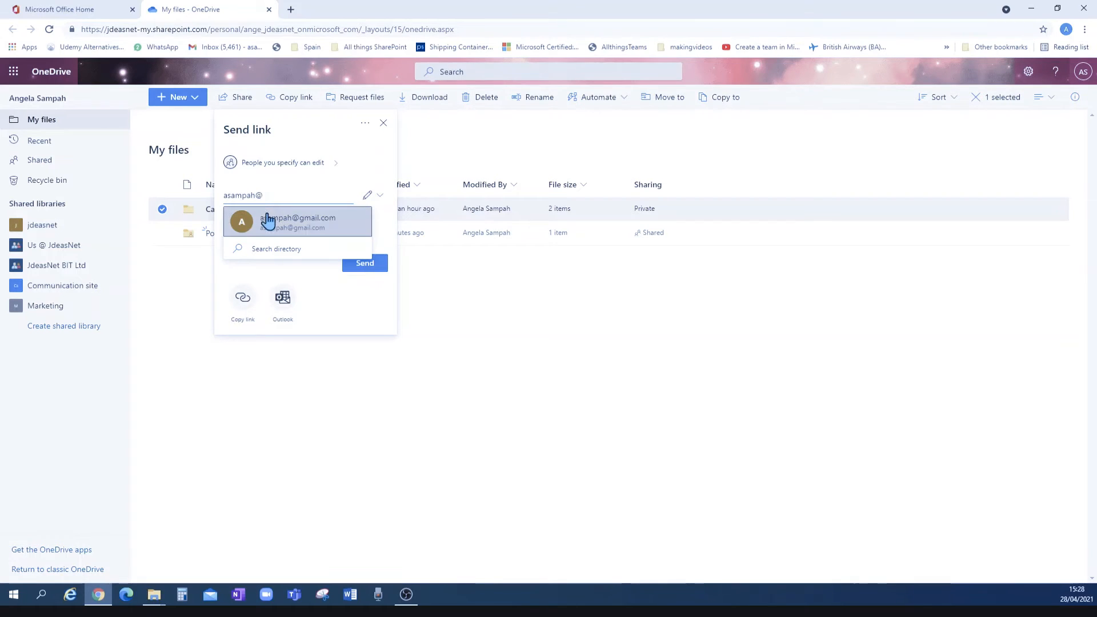
{"action": "left_click", "coordinate": [296, 226]}
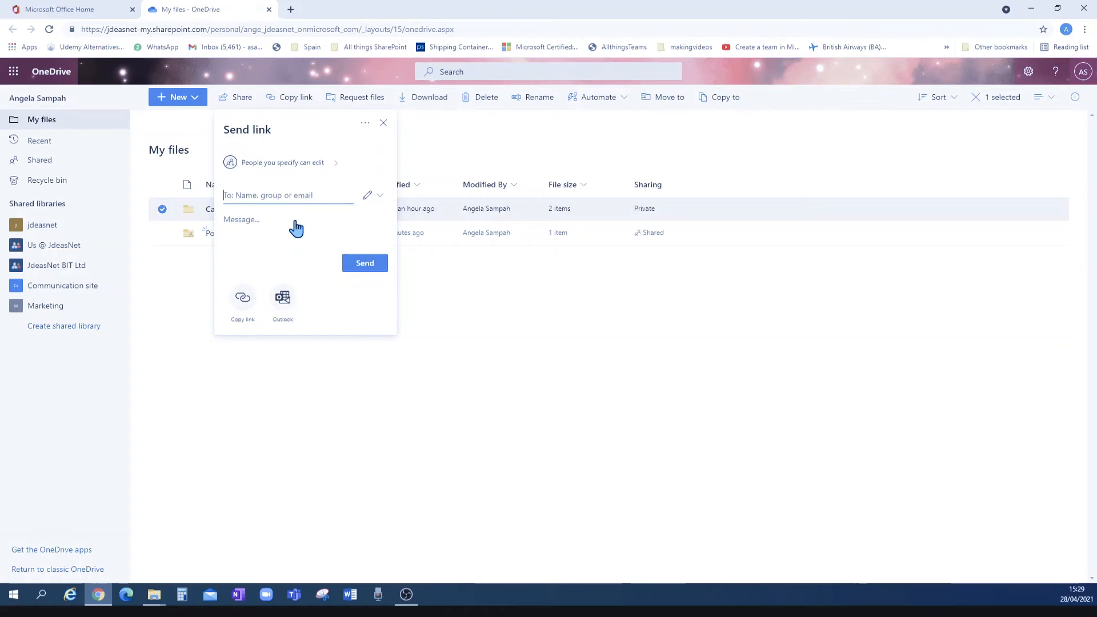
{"action": "left_click", "coordinate": [237, 276]}
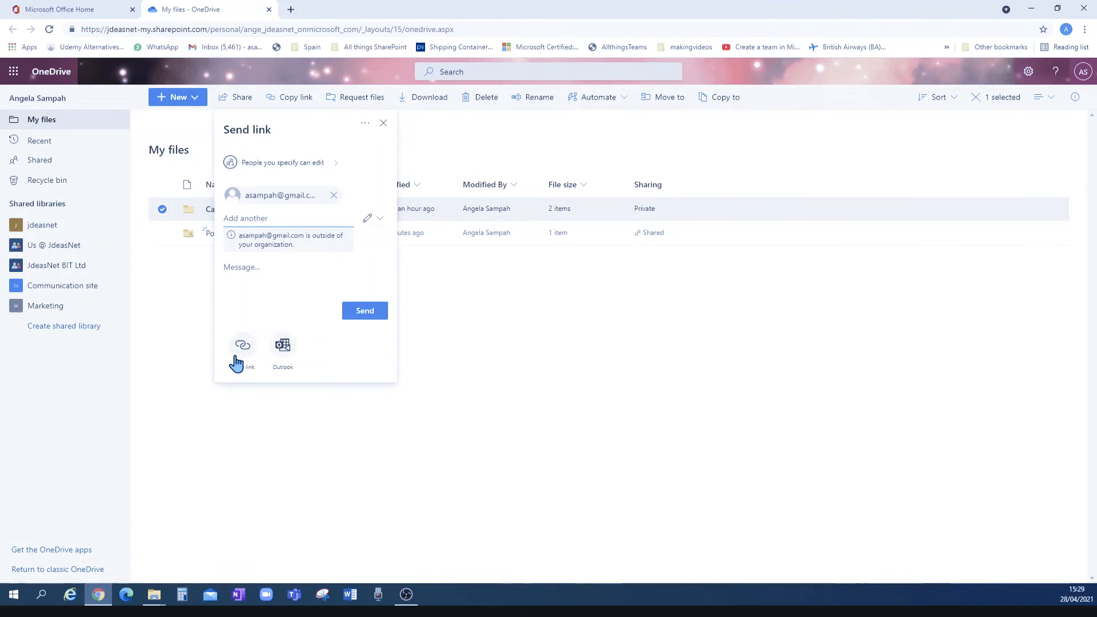
{"action": "left_click", "coordinate": [366, 314]}
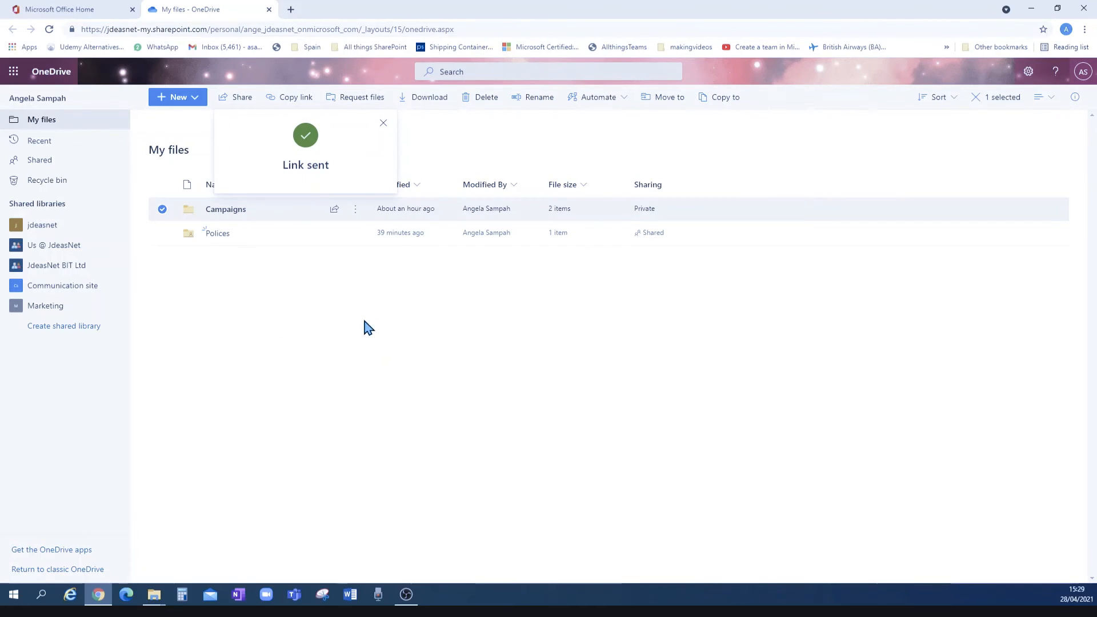
{"action": "left_click", "coordinate": [356, 217]}
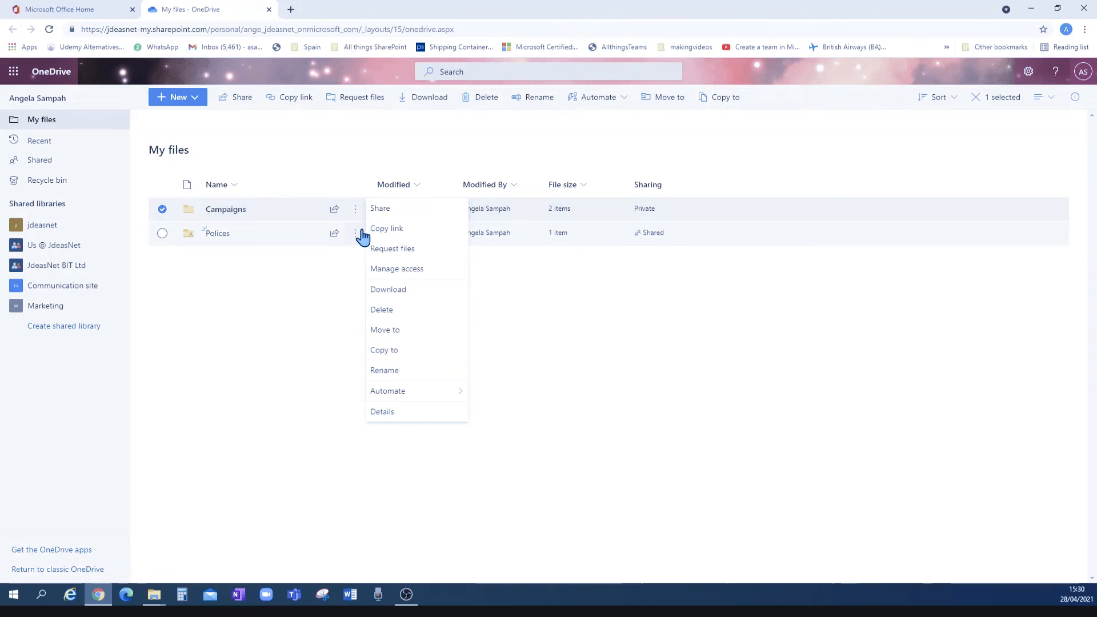
In Manage access, remove the external user from the Campaigns link and close the pane
{"action": "left_click", "coordinate": [404, 271]}
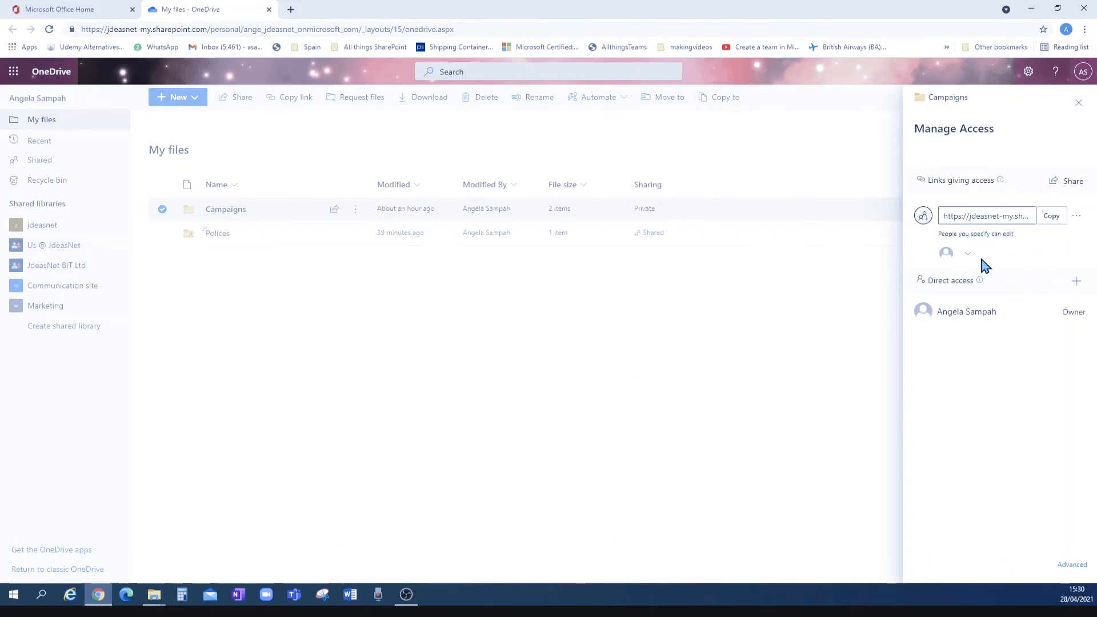
{"action": "left_click", "coordinate": [969, 254]}
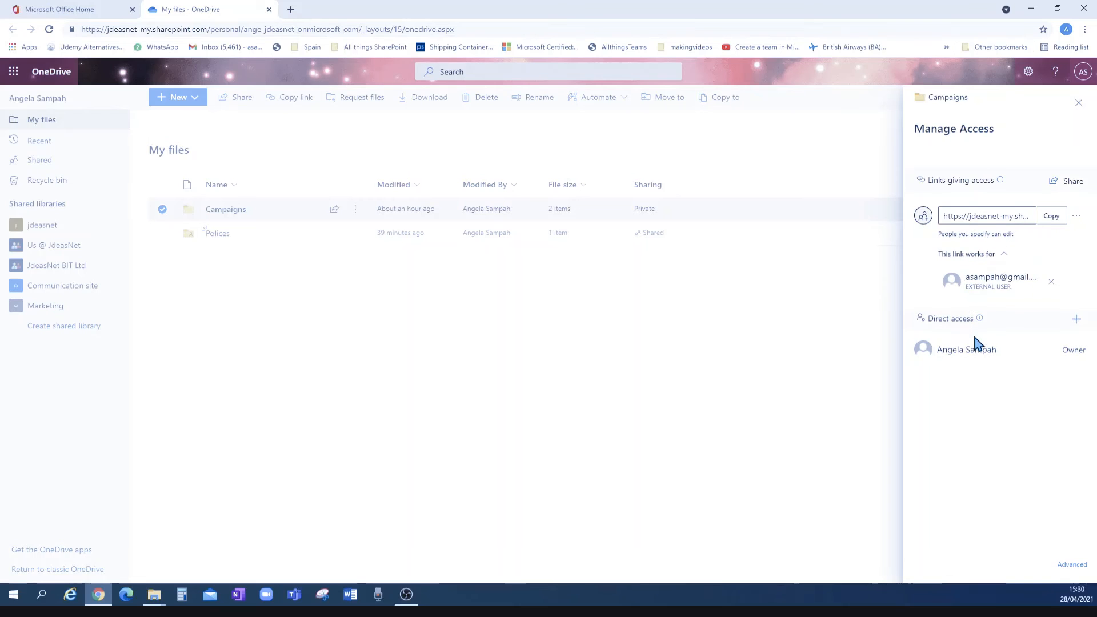
{"action": "left_click", "coordinate": [1051, 282]}
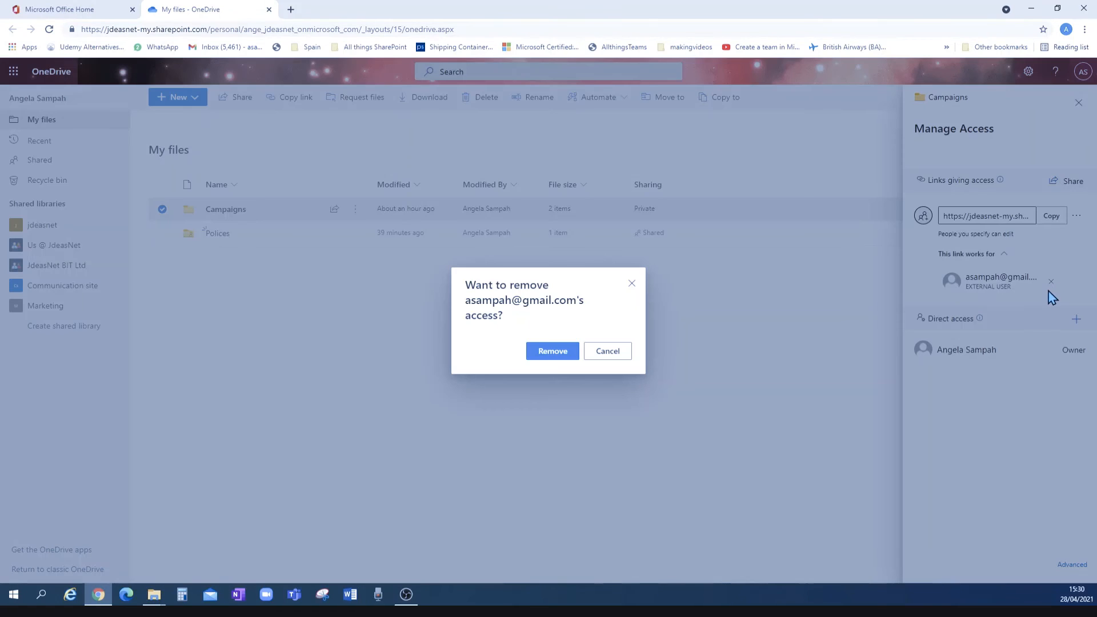
{"action": "left_click", "coordinate": [553, 352]}
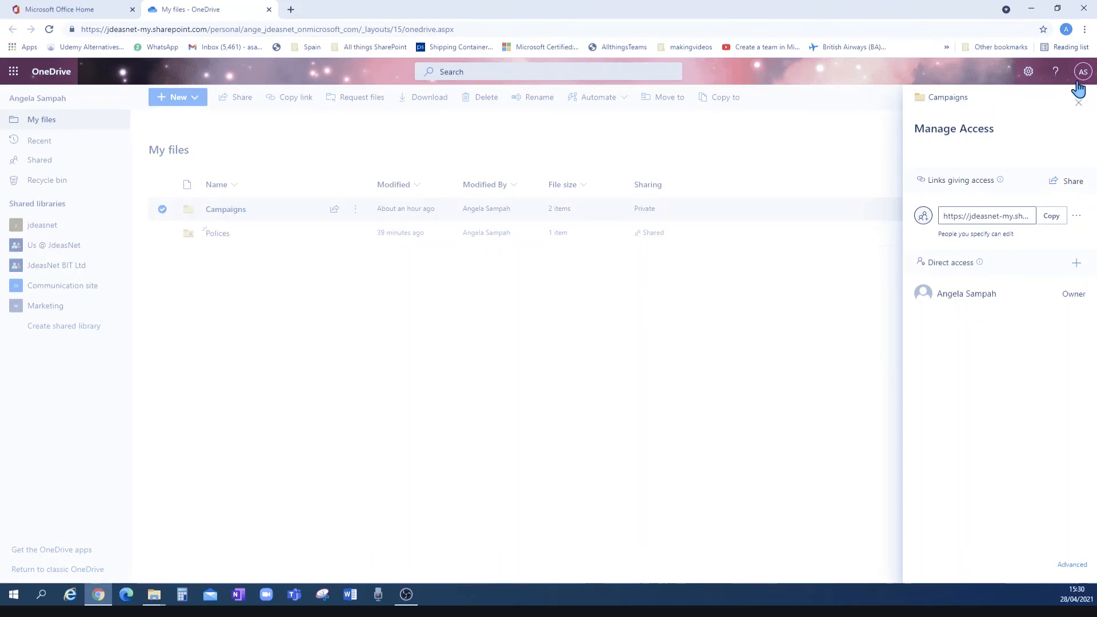
{"action": "left_click", "coordinate": [1079, 103]}
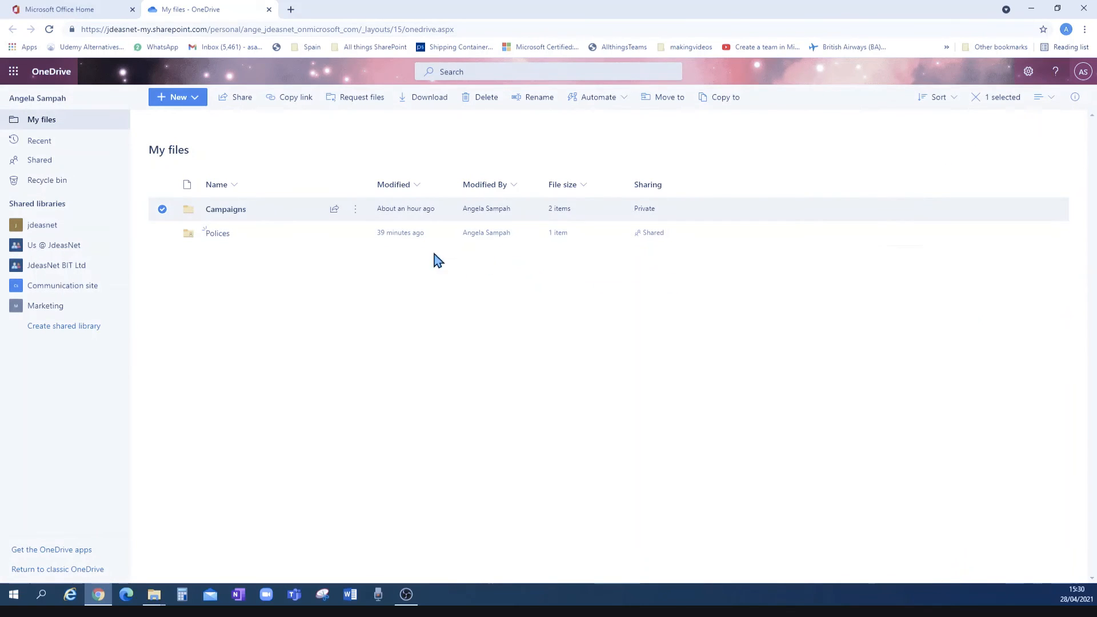
Start renaming Campaigns, cancel to keep its name, and reopen its actions menu
{"action": "left_click", "coordinate": [356, 210]}
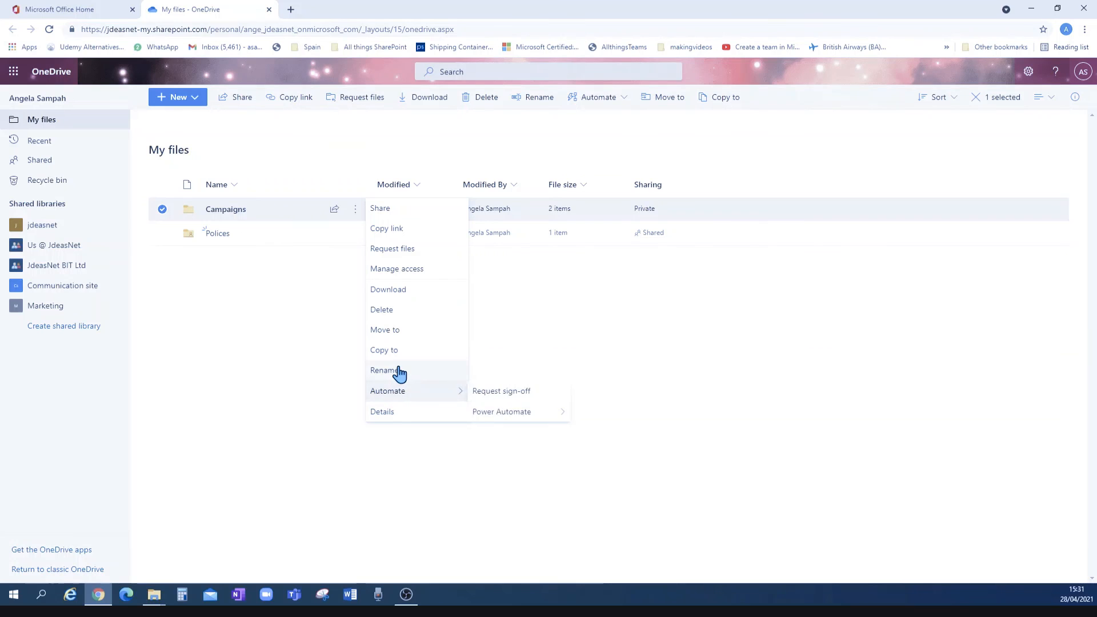
{"action": "left_click", "coordinate": [399, 370]}
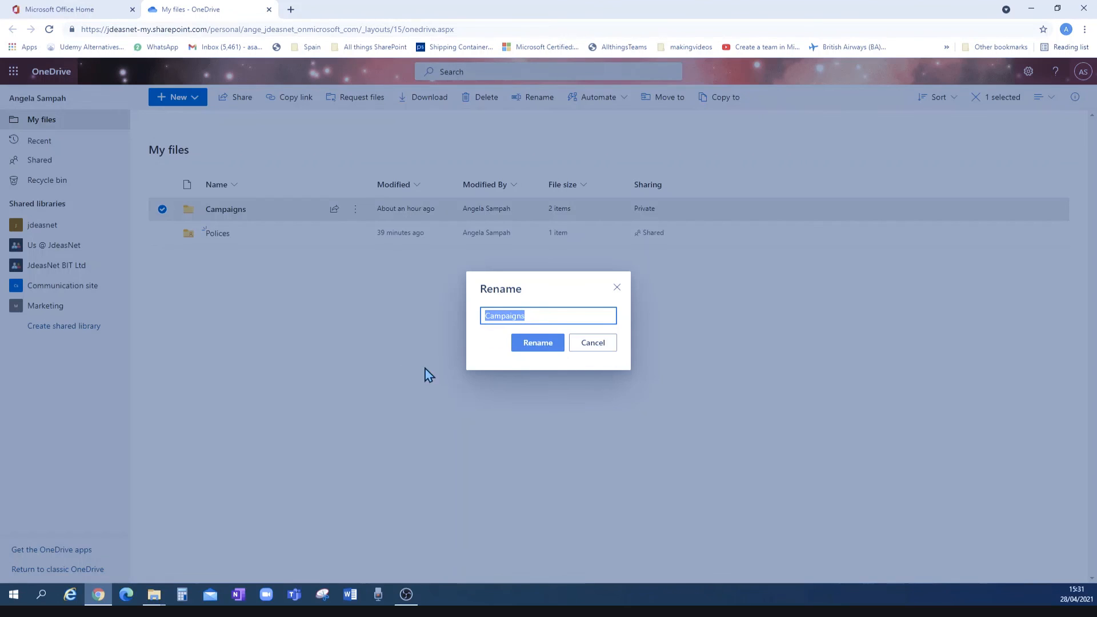
{"action": "left_click", "coordinate": [606, 348]}
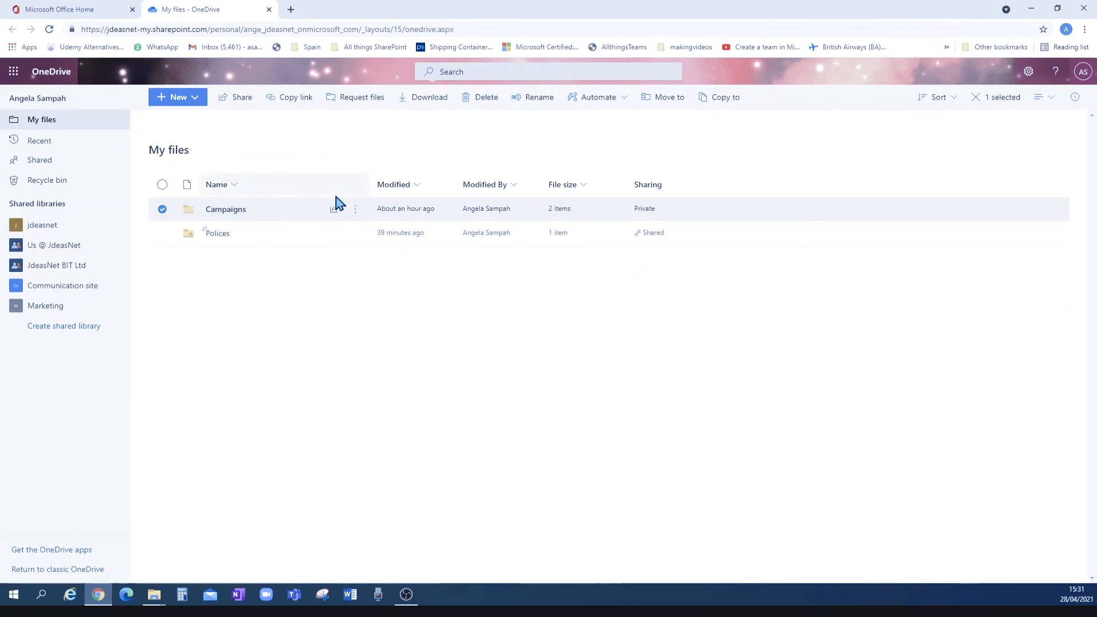
{"action": "left_click", "coordinate": [356, 211]}
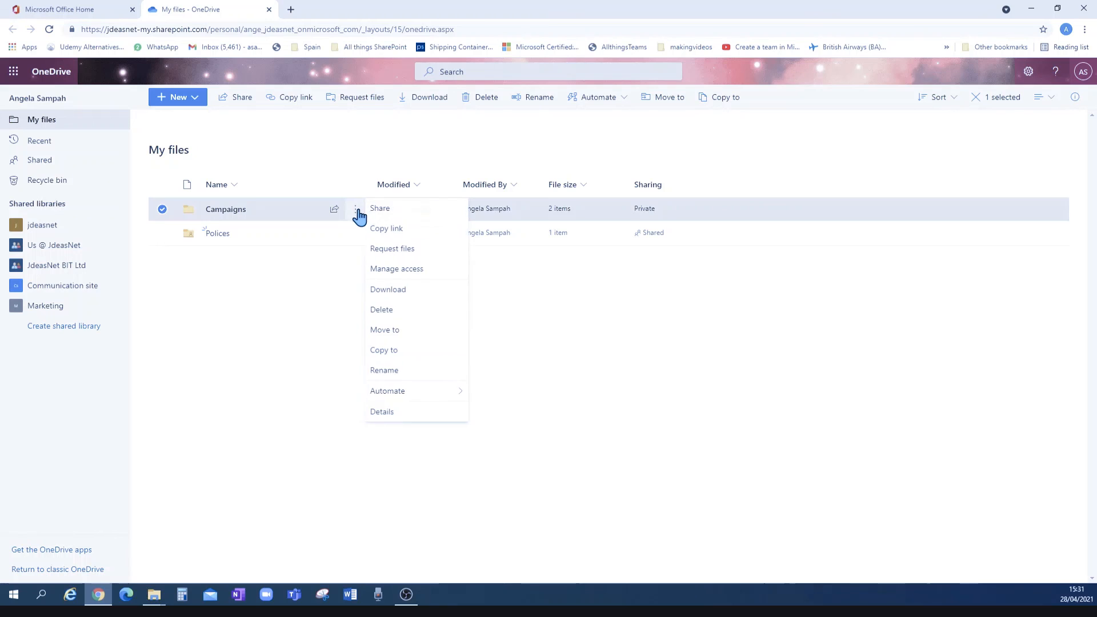
{"action": "left_click", "coordinate": [378, 413]}
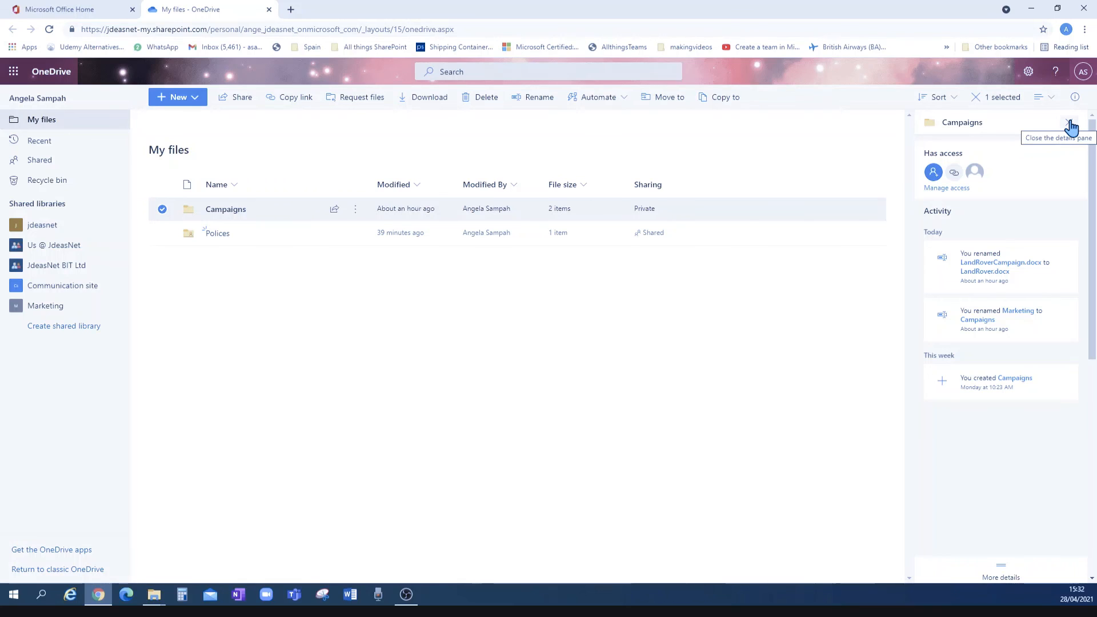
{"action": "left_click", "coordinate": [1069, 125]}
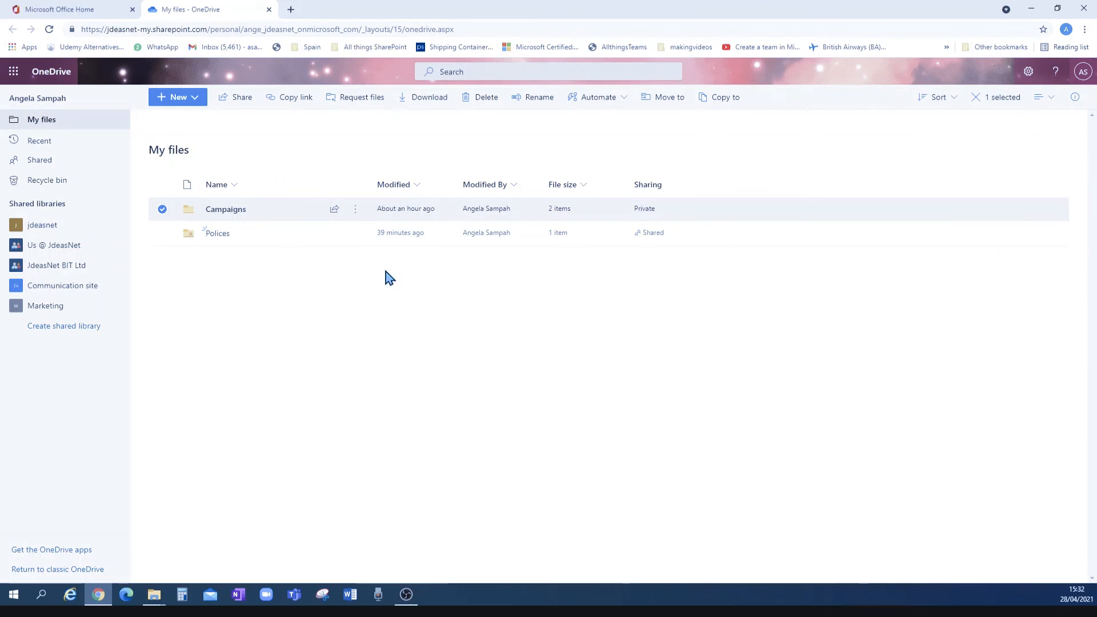